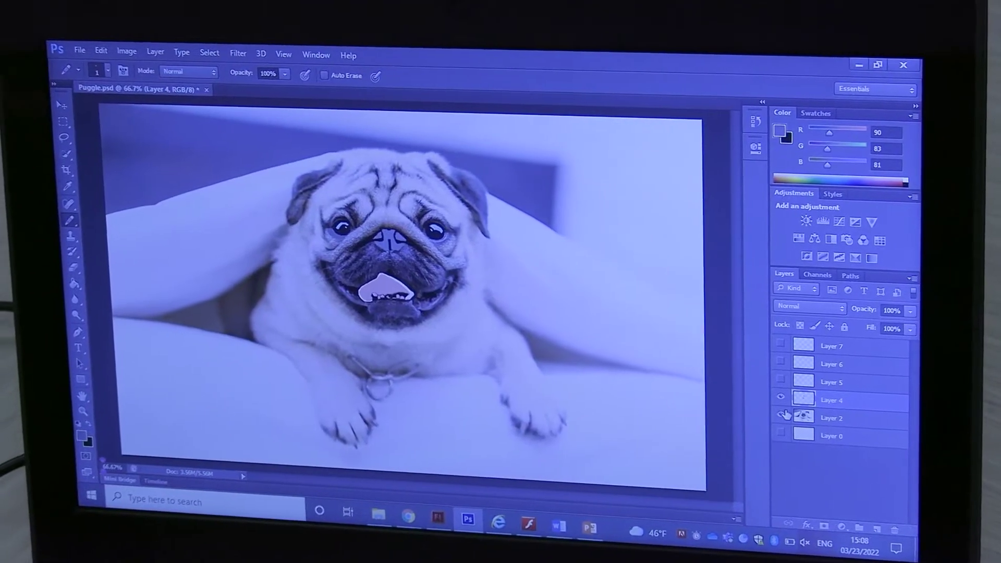
- Hide the Layer 2 photo so only the painted eyes, nose and tongue show on transparency
{"action": "left_click", "coordinate": [782, 416]}
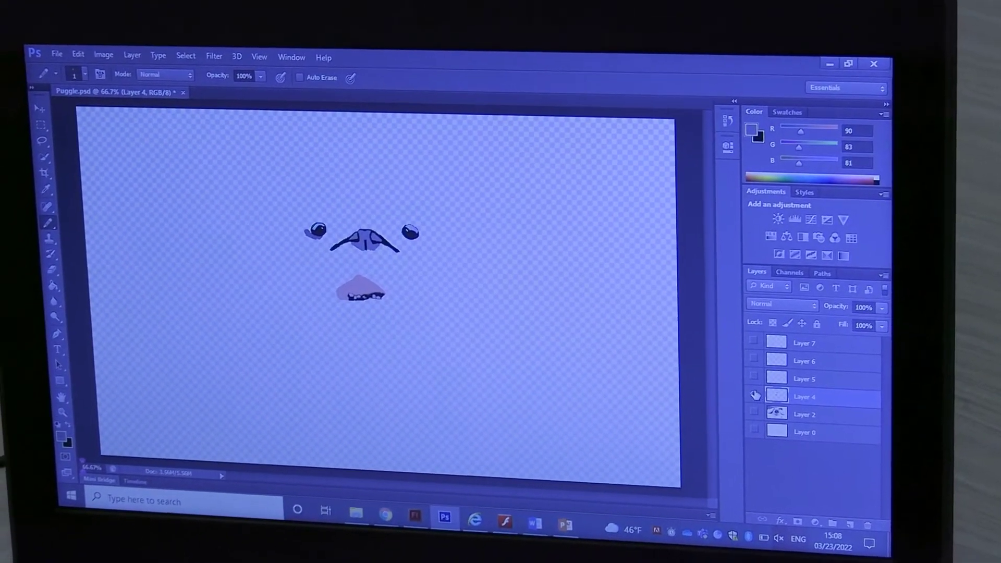